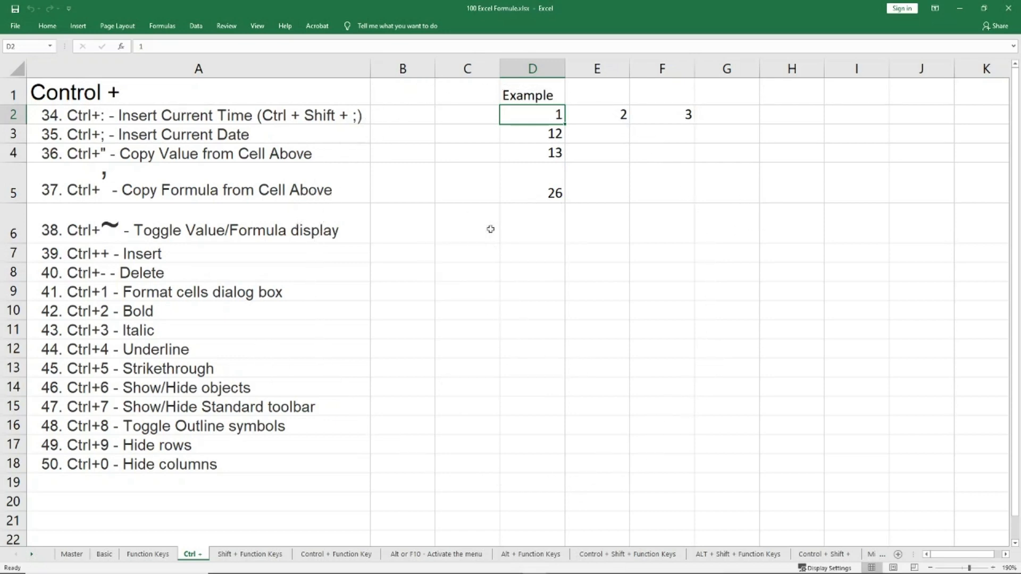
{"action": "key", "text": "Left"}
{"action": "key", "text": "Left"}
{"action": "key", "text": "Left"}
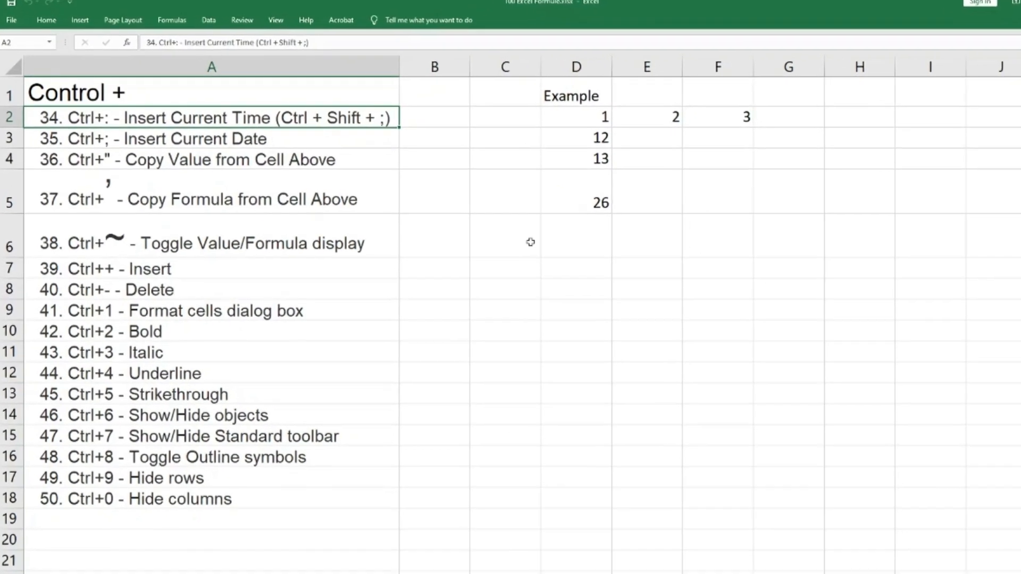
{"action": "key", "text": "Right"}
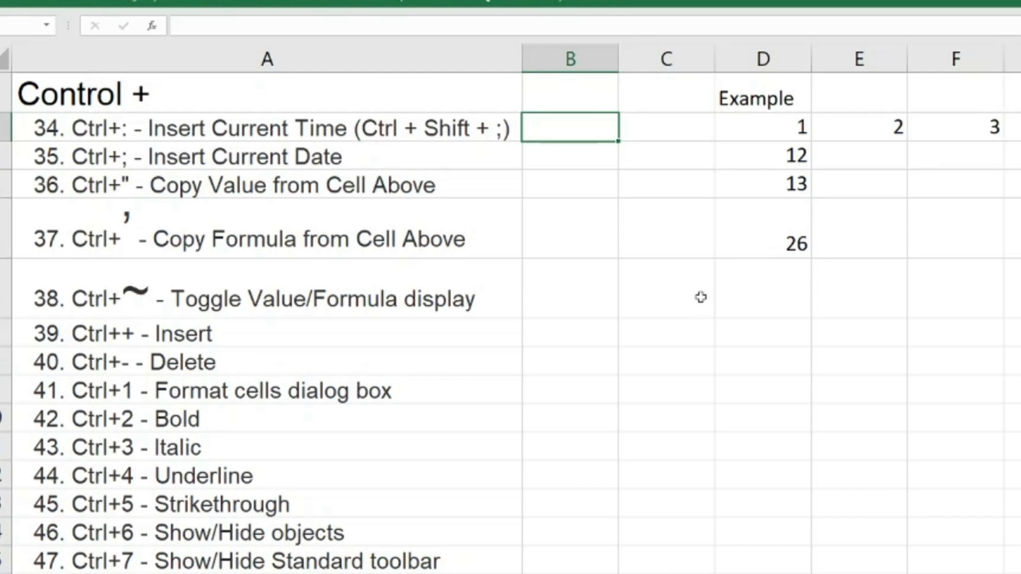
{"action": "key", "text": "ctrl+shift+semicolon"}
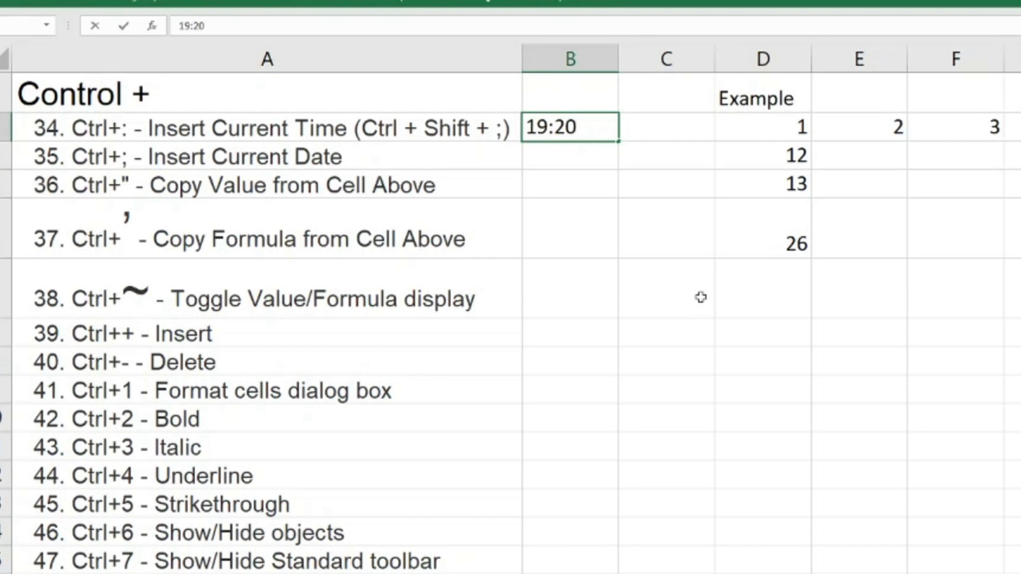
{"action": "key", "text": "Escape"}
{"action": "key", "text": "Left"}
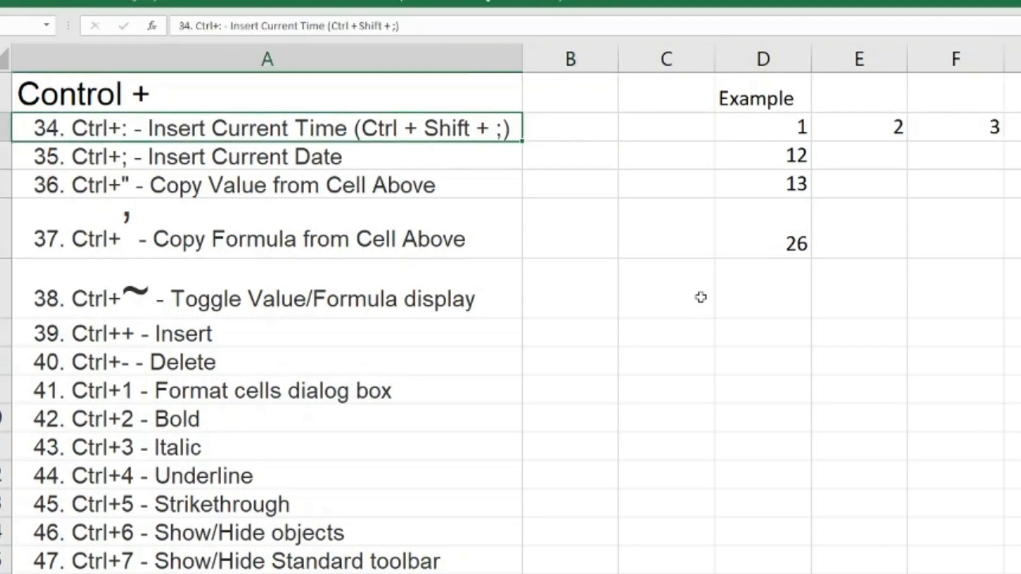
Insert the current time in cell B2 and the current date in cell B3
{"action": "double_click", "coordinate": [356, 127]}
{"action": "left_click_drag", "start_coordinate": [357, 128], "coordinate": [528, 126]}
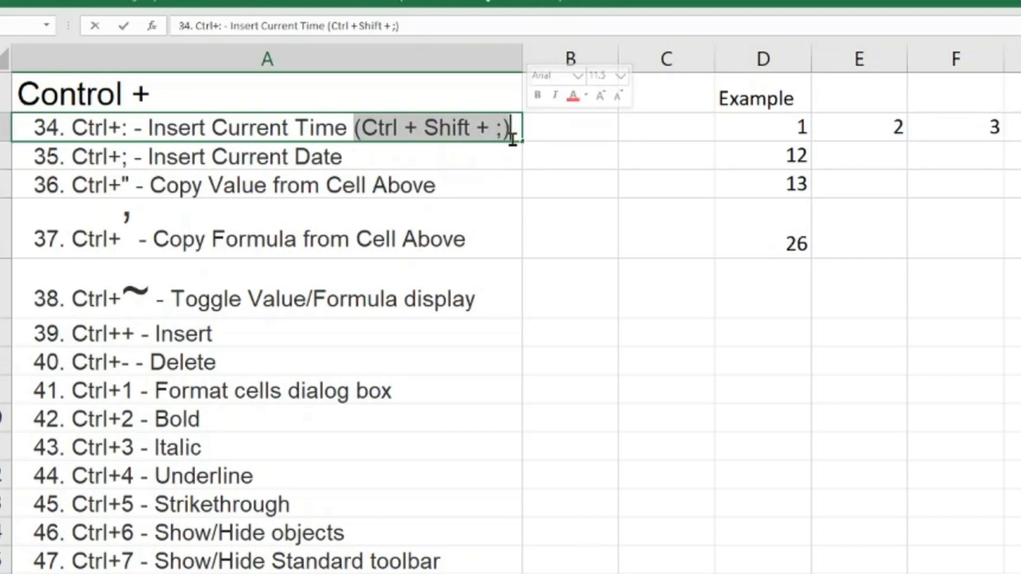
{"action": "key", "text": "Tab"}
{"action": "key", "text": "ctrl+shift+semicolon"}
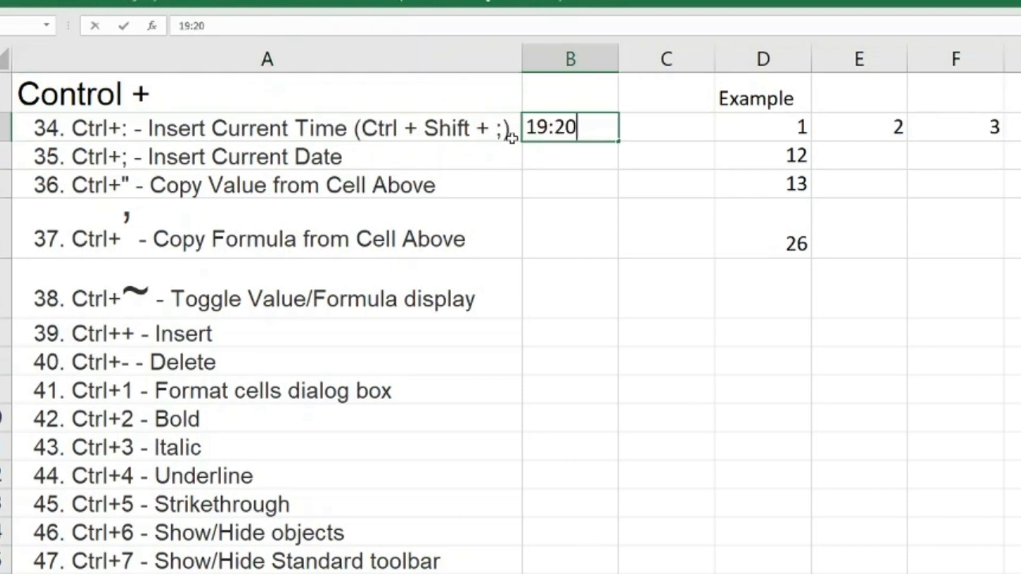
{"action": "key", "text": "Return"}
{"action": "key", "text": "ctrl+semicolon"}
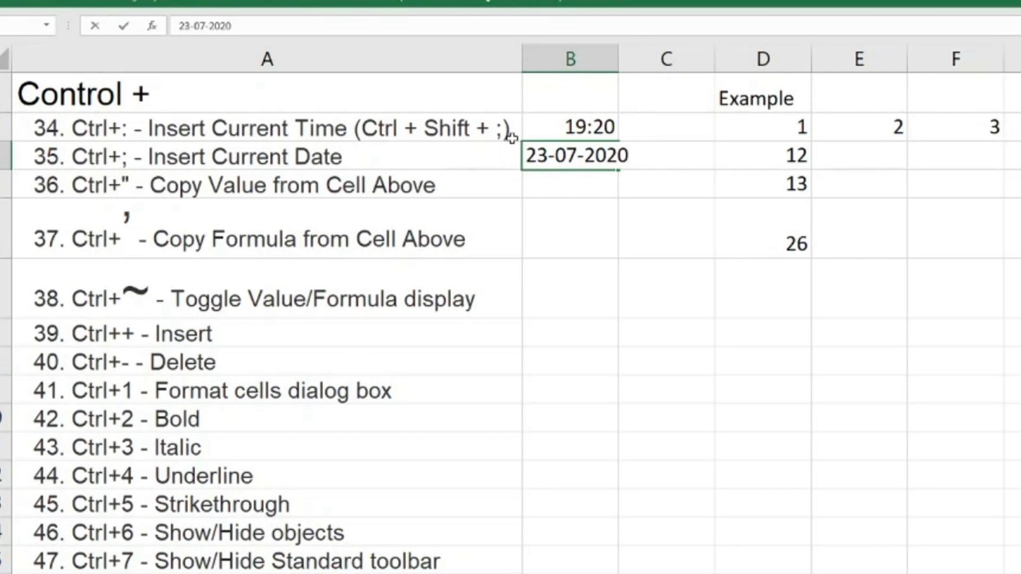
{"action": "key", "text": "Return"}
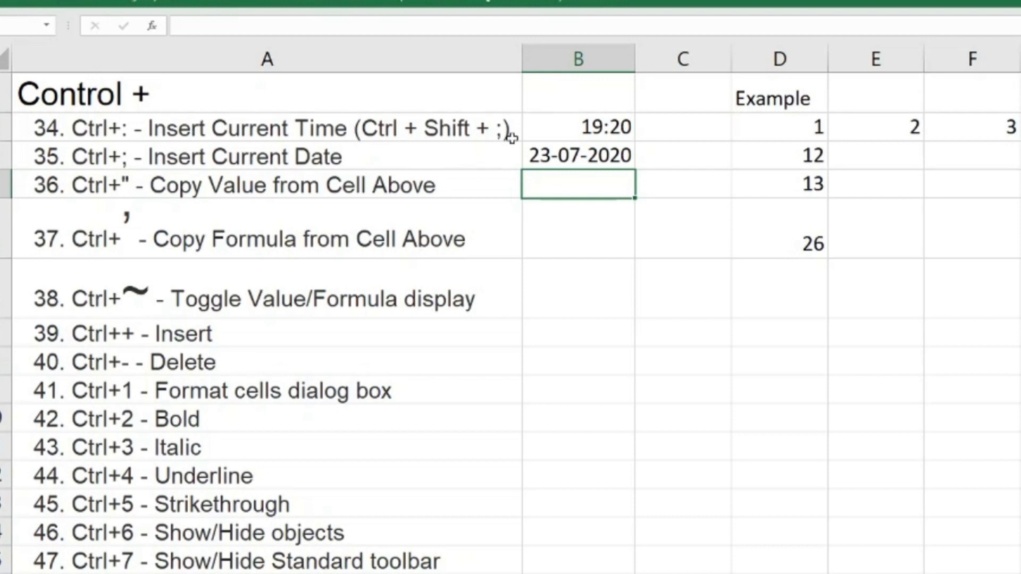
Try copying the value of the cell above into cell E3 and discard the entry
{"action": "key", "text": "Right"}
{"action": "key", "text": "Right"}
{"action": "key", "text": "Right"}
{"action": "key", "text": "Up"}
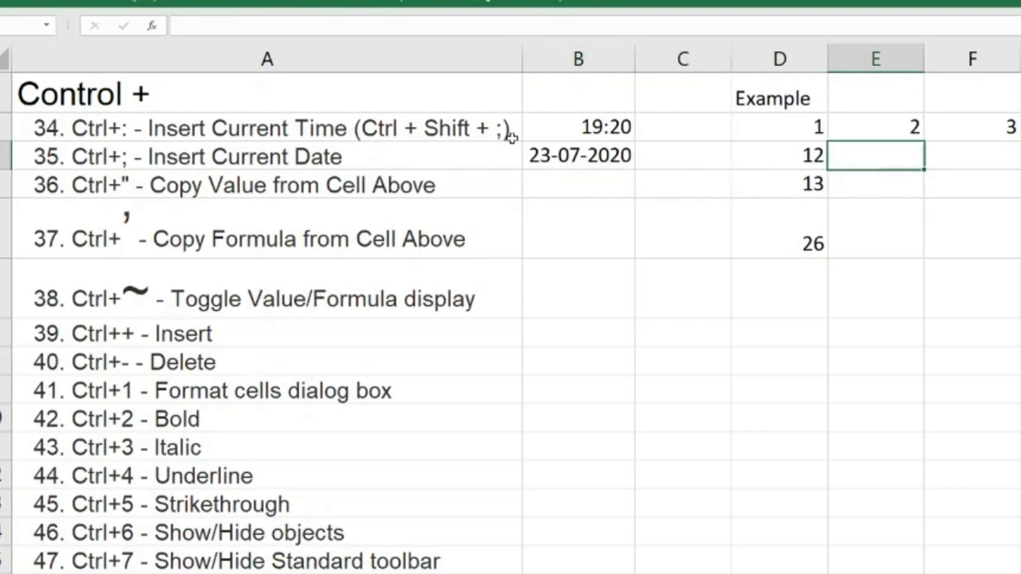
{"action": "key", "text": "ctrl+shift+apostrophe"}
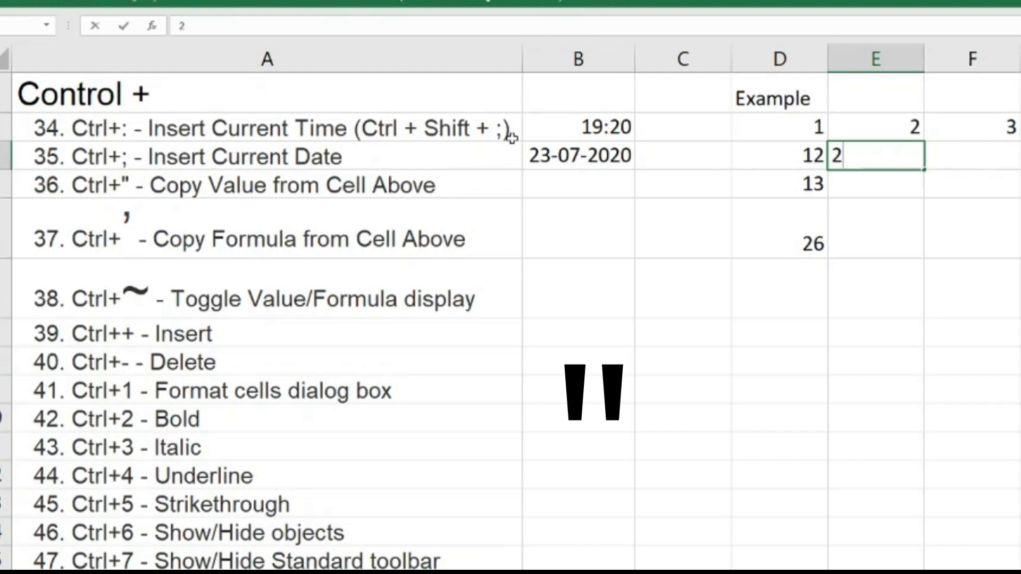
{"action": "key", "text": "Escape"}
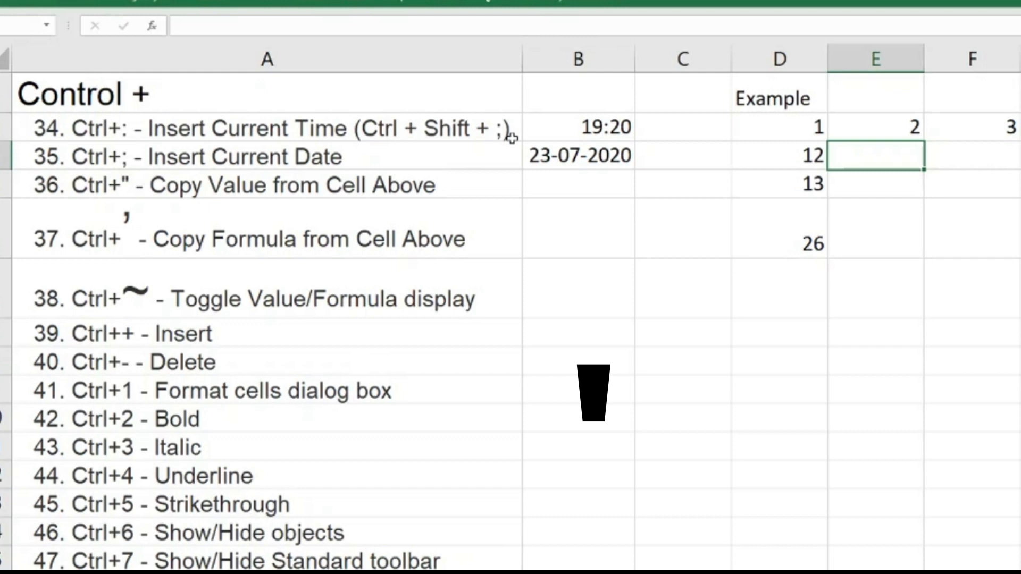
Examine the formula in cell D5 and leave it unchanged
{"action": "key", "text": "Left"}
{"action": "key", "text": "Down"}
{"action": "key", "text": "Down"}
{"action": "key", "text": "Down"}
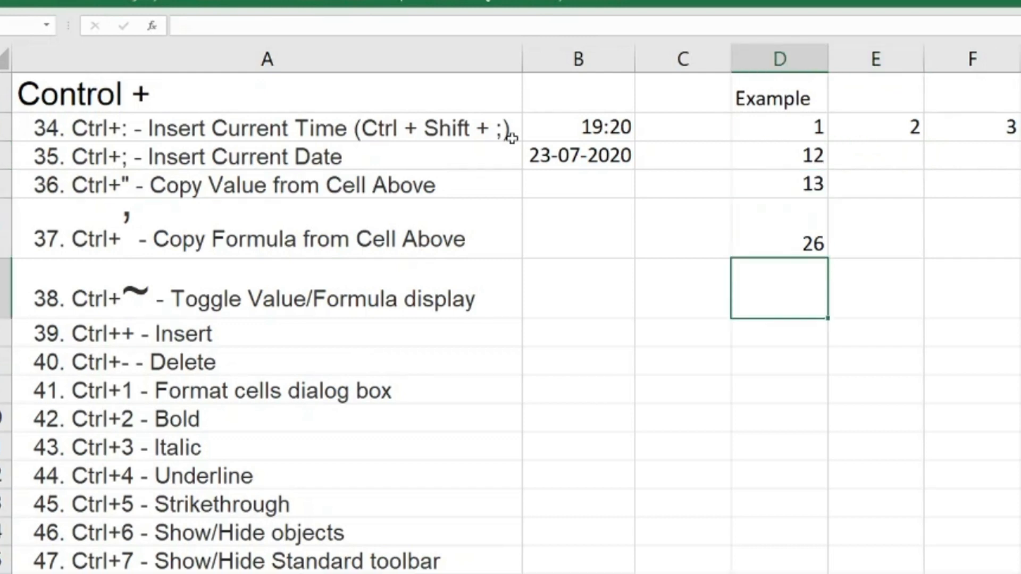
{"action": "key", "text": "Up"}
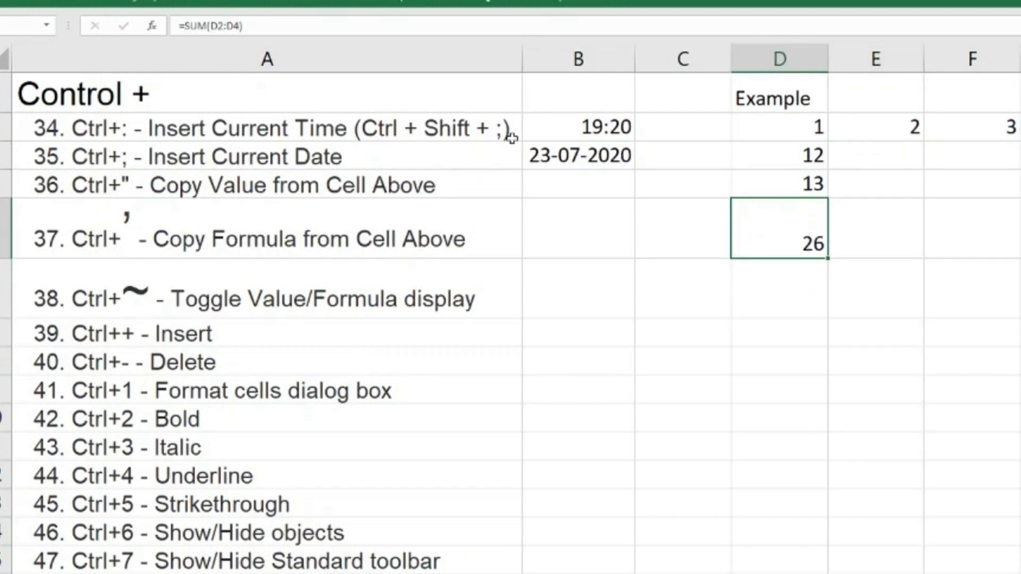
{"action": "key", "text": "F2"}
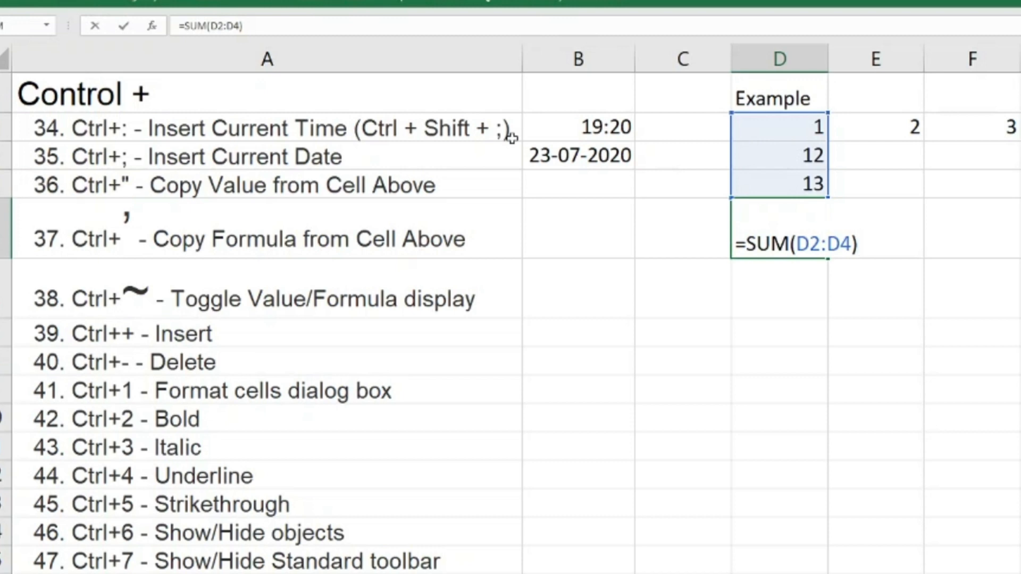
{"action": "key", "text": "Escape"}
Try copying the formula of the cell above into cell D6 and discard the entry
{"action": "key", "text": "Down"}
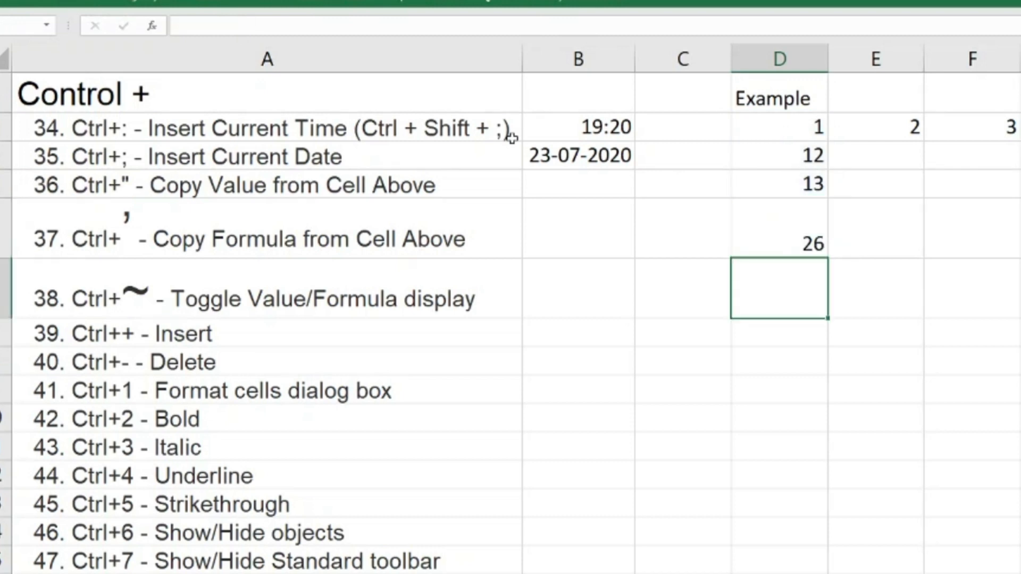
{"action": "key", "text": "ctrl+apostrophe"}
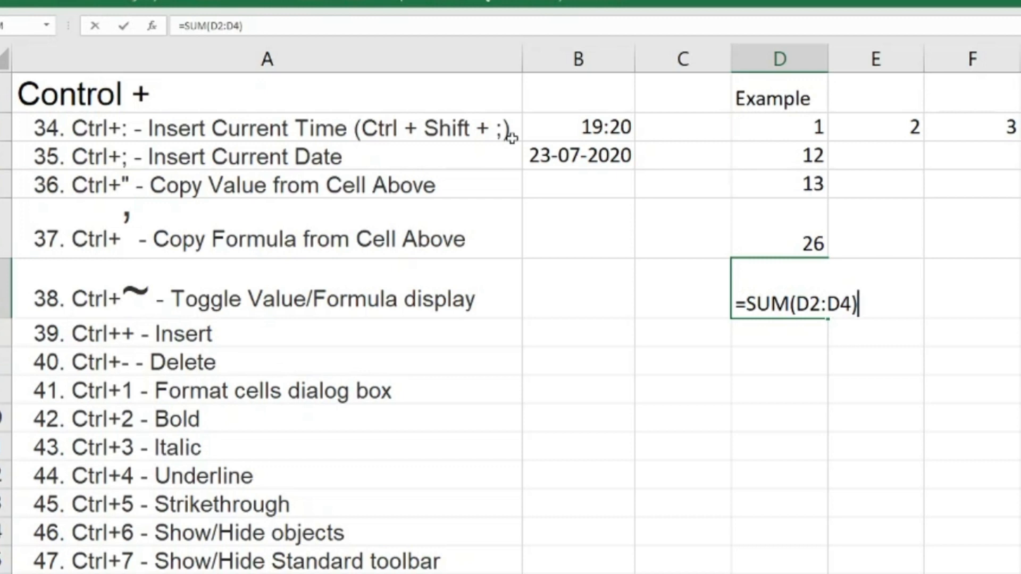
{"action": "key", "text": "Escape"}
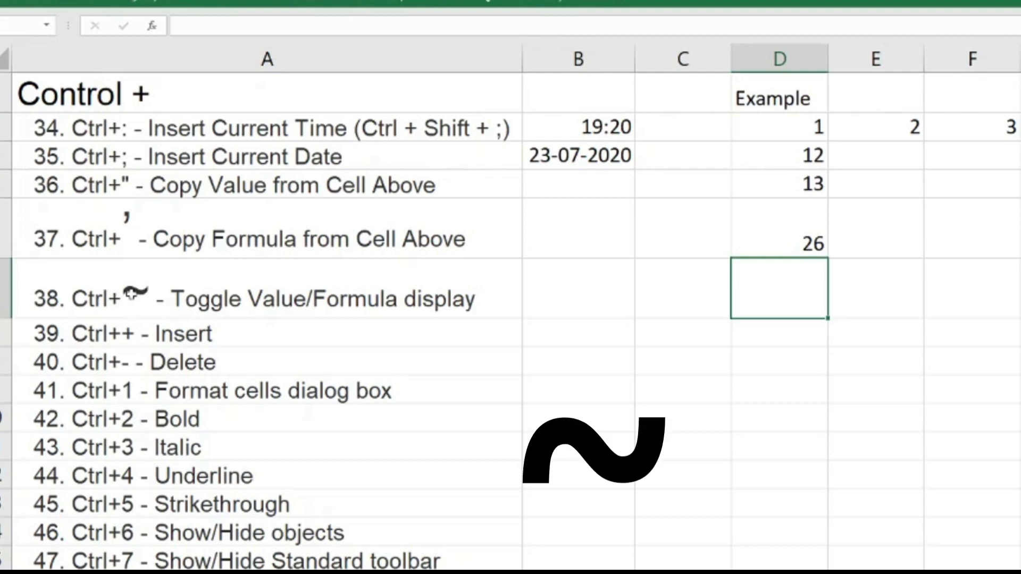
Switch the sheet to display formulas instead of values, with cell D5 selected
{"action": "left_click", "coordinate": [151, 304]}
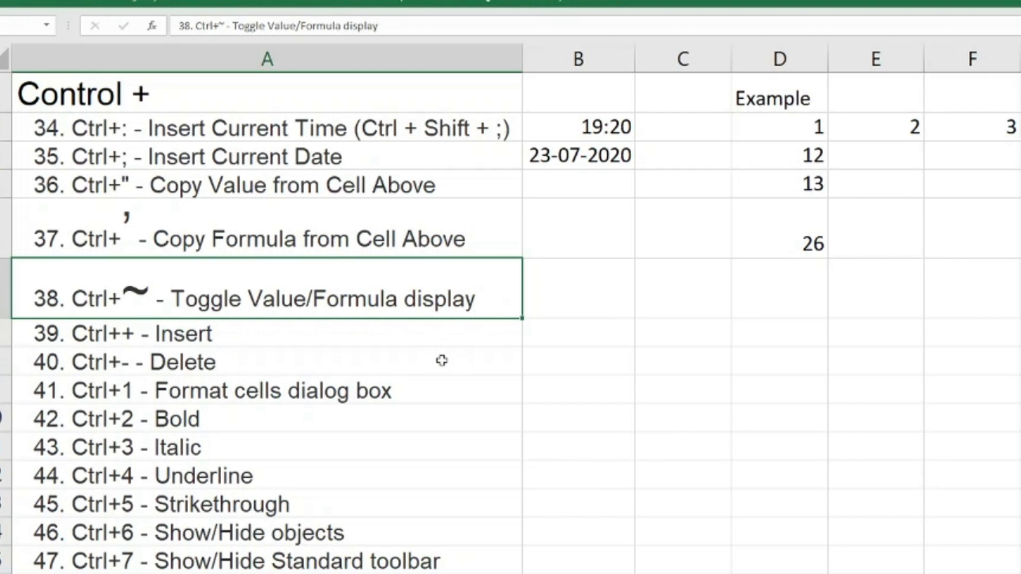
{"action": "left_click", "coordinate": [806, 207]}
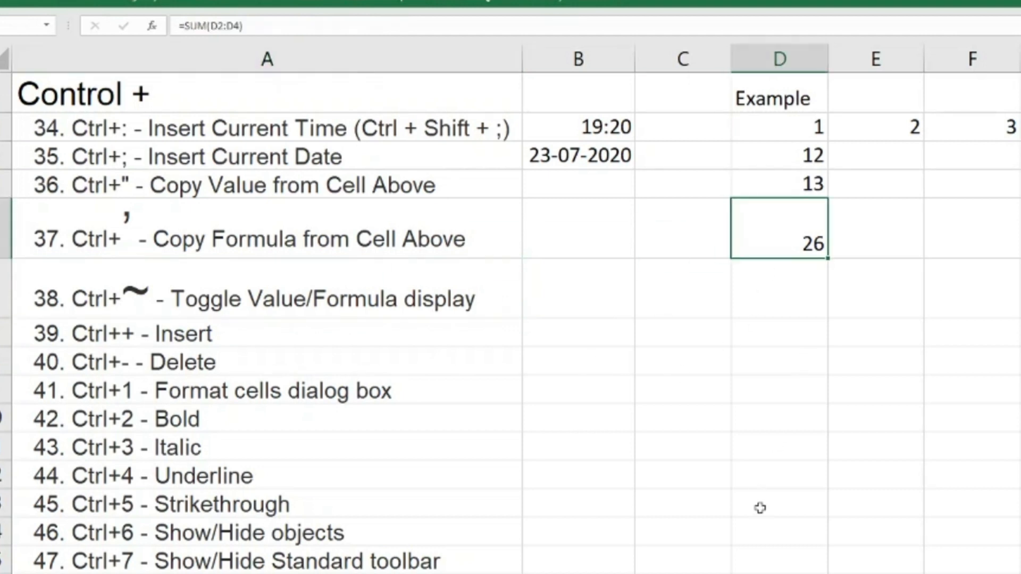
{"action": "key", "text": "ctrl+grave"}
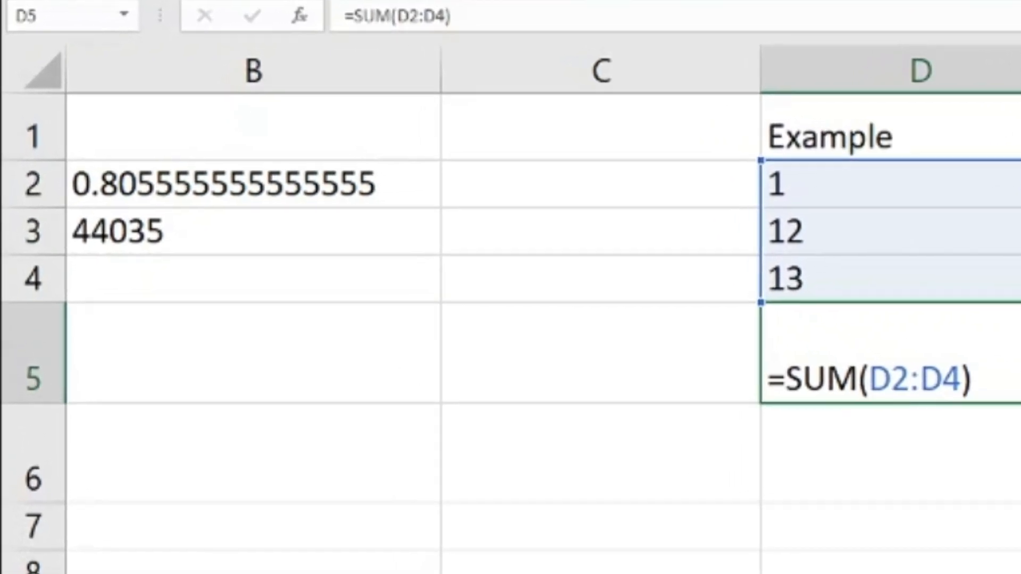
Examine the underlying values of the time in B2 and the date in B3, and return the sheet to normal value display
{"action": "left_click", "coordinate": [202, 295]}
{"action": "key", "text": "Up"}
{"action": "key", "text": "Up"}
{"action": "key", "text": "Up"}
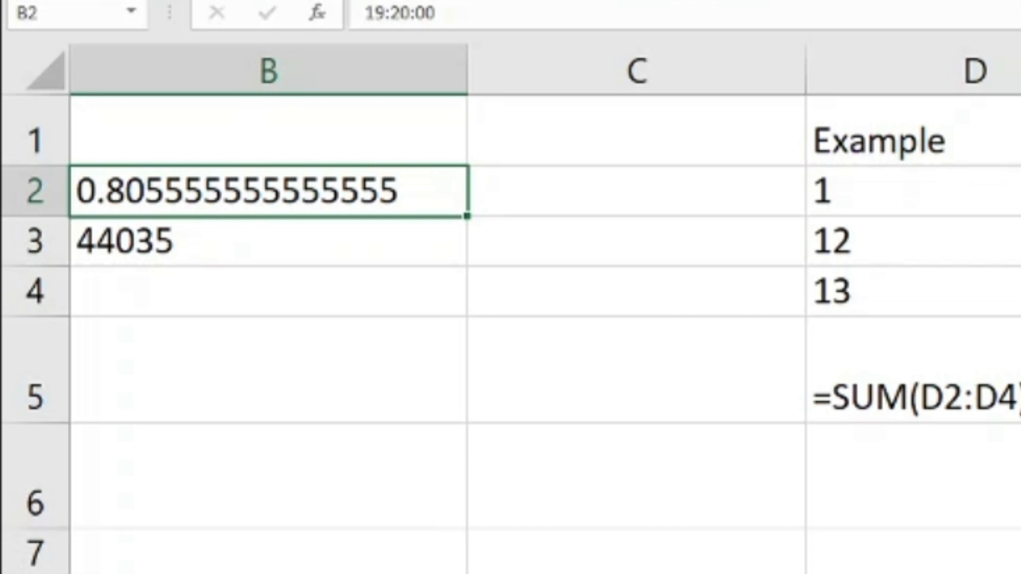
{"action": "left_click", "coordinate": [268, 241]}
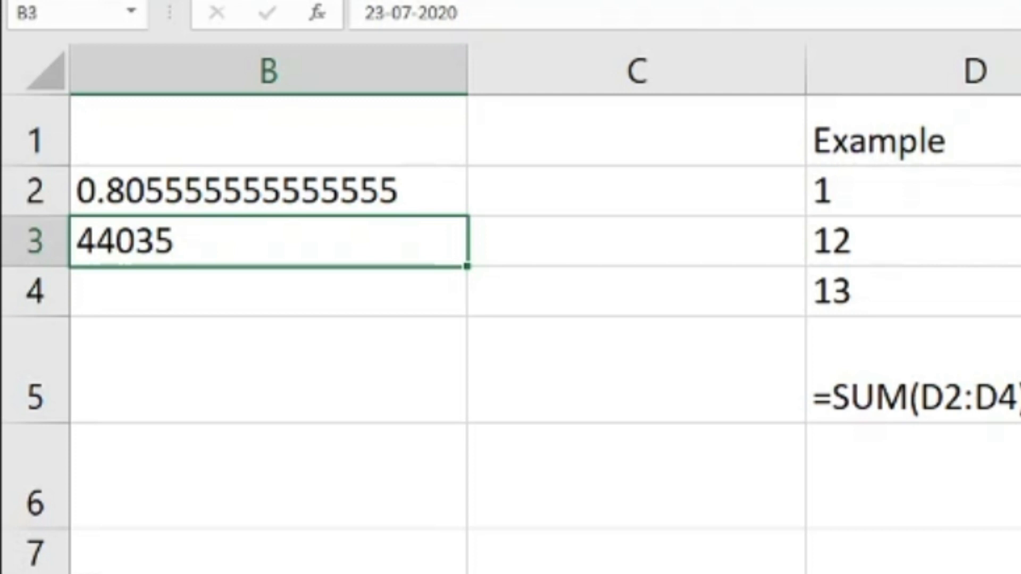
{"action": "left_click", "coordinate": [269, 191]}
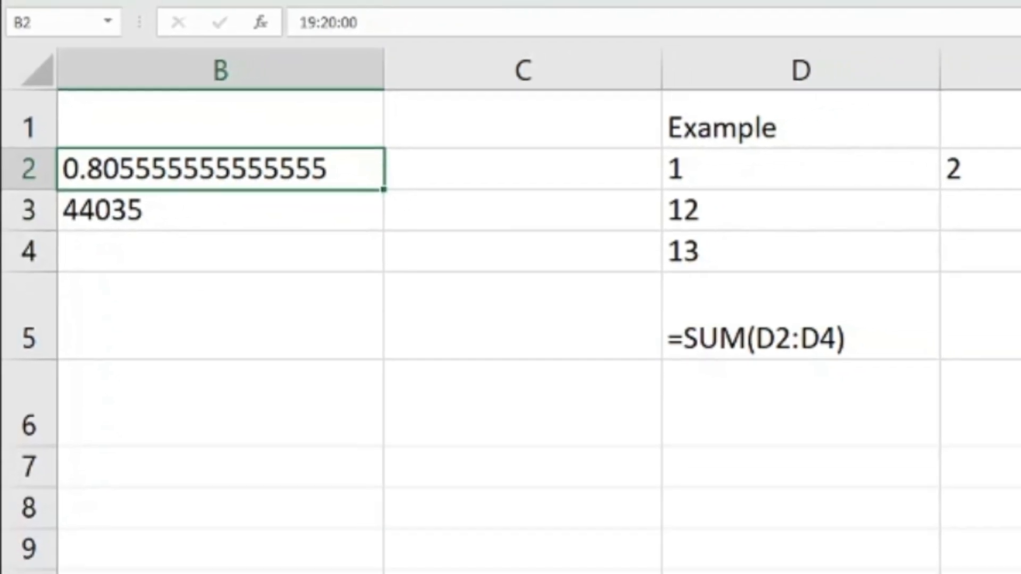
{"action": "key", "text": "ctrl+grave"}
Insert an entire row above the Insert shortcut entry in row 7 and undo the insertion
{"action": "key", "text": "Left"}
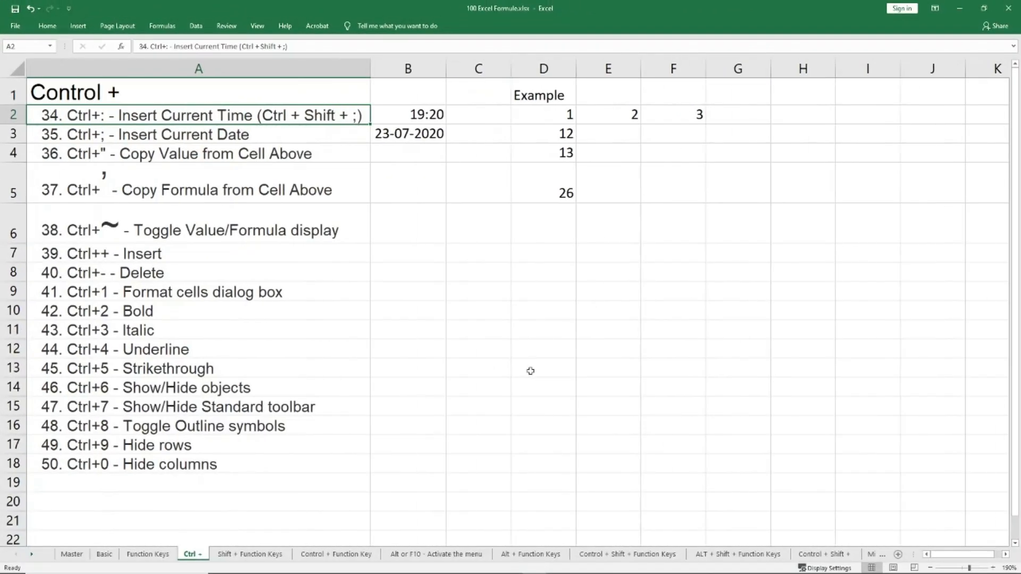
{"action": "key", "text": "Down"}
{"action": "key", "text": "Down"}
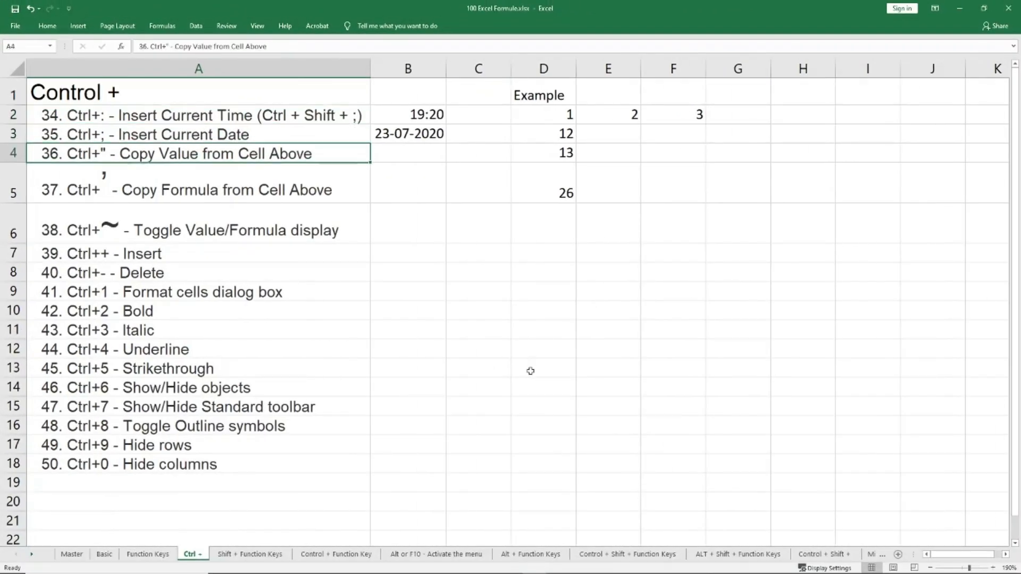
{"action": "key", "text": "Down"}
{"action": "key", "text": "Down"}
{"action": "key", "text": "Down"}
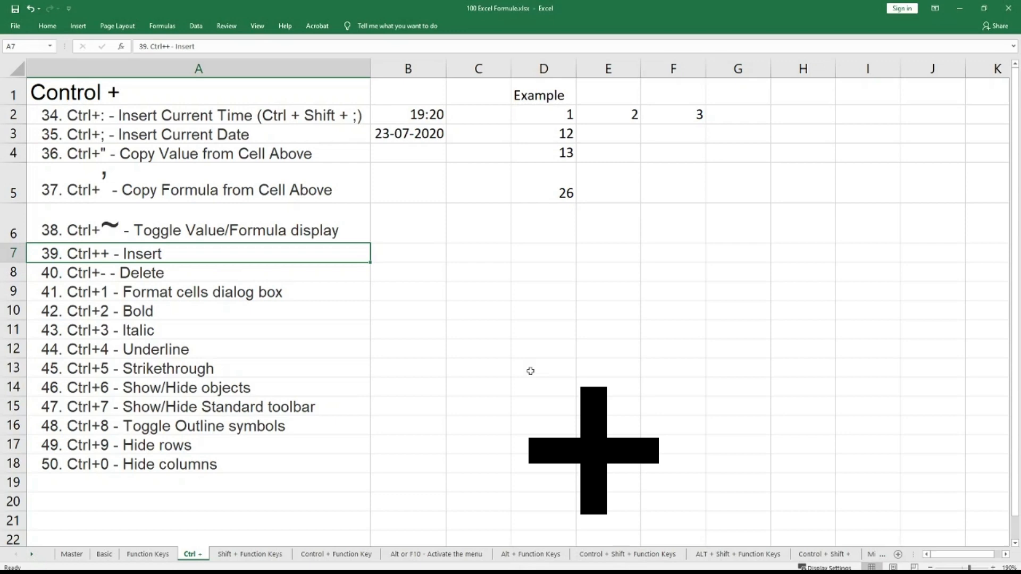
{"action": "key", "text": "ctrl+plus"}
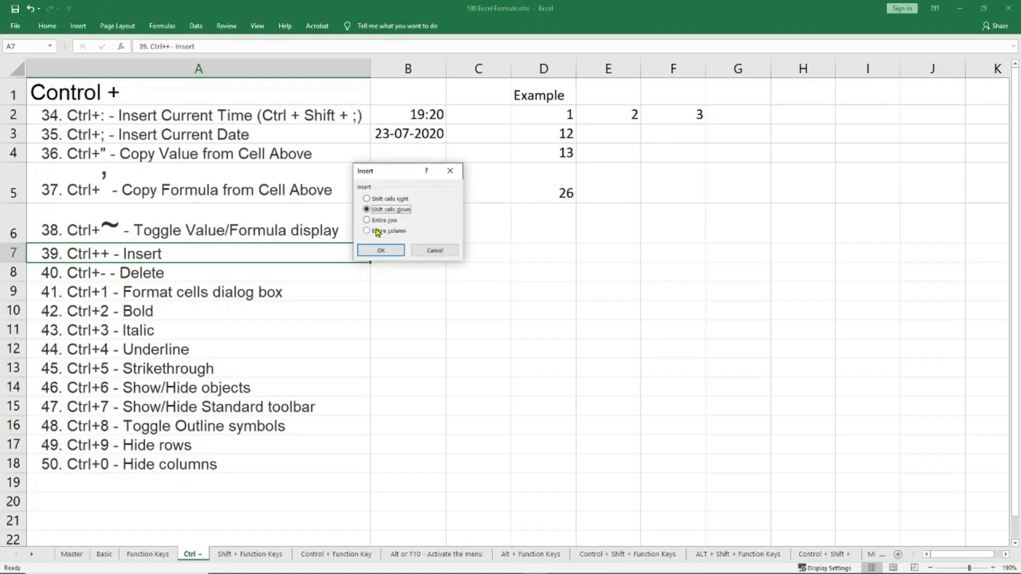
{"action": "key", "text": "Down"}
{"action": "key", "text": "Return"}
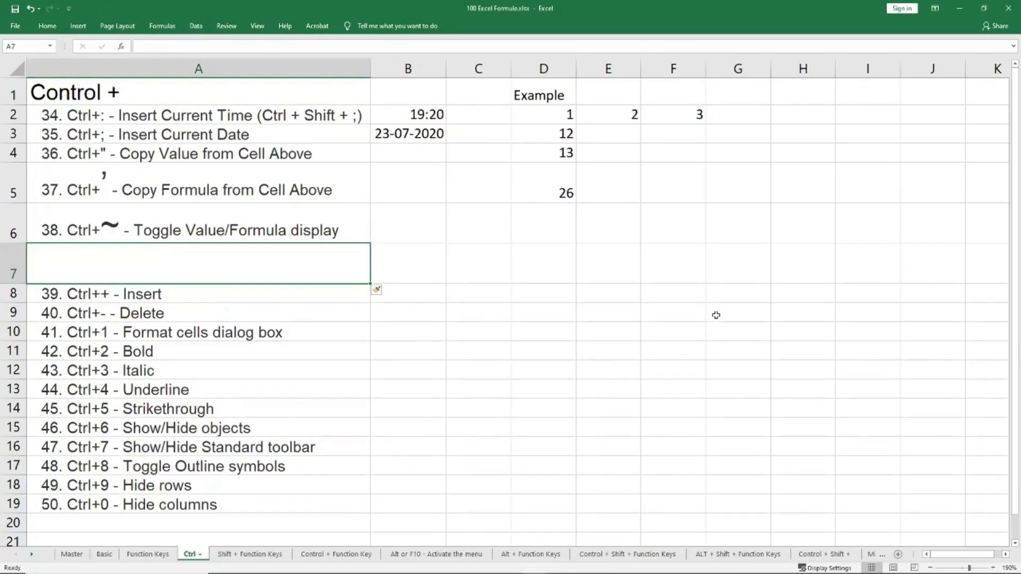
{"action": "key", "text": "ctrl+z"}
Try the Delete cells command on the Delete shortcut entry in cell A8
{"action": "key", "text": "Down"}
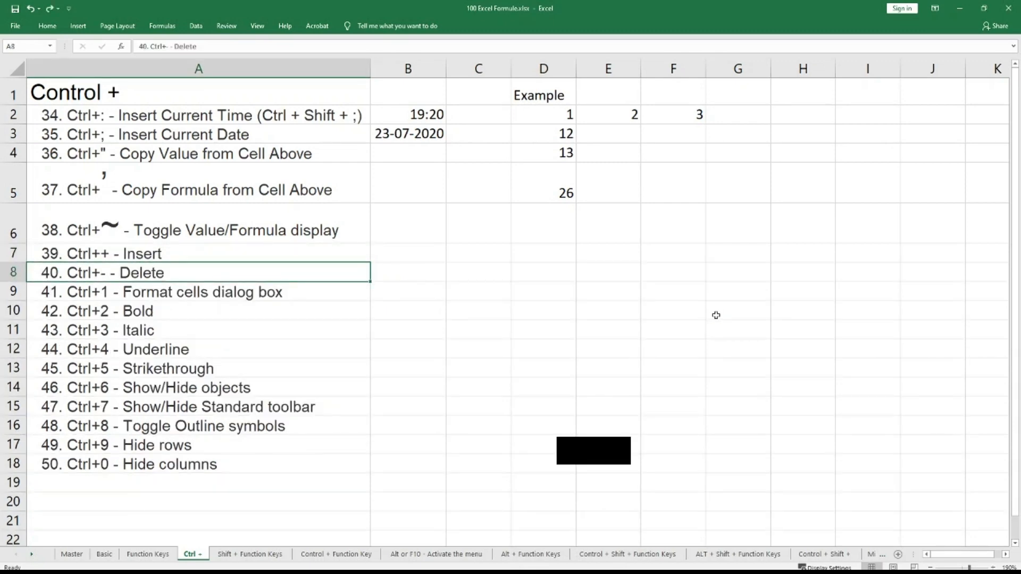
{"action": "key", "text": "ctrl+minus"}
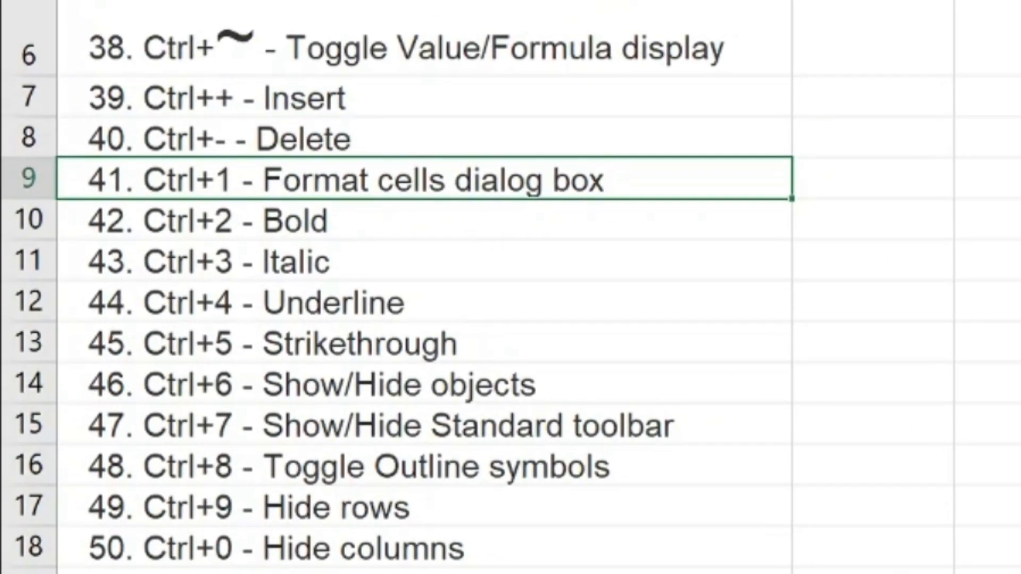
Insert an entire blank row above the Format cells dialog box entry in row 9
{"action": "key", "text": "shift+space"}
{"action": "key", "text": "ctrl+shift+plus"}
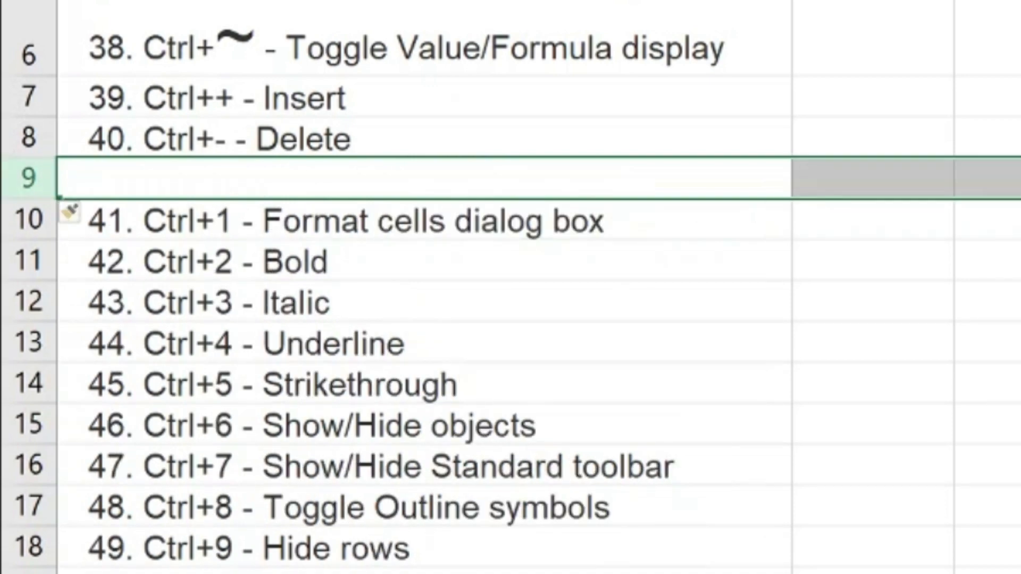
View the Format Cells options and the context commands for cell A10, and close both without changes
{"action": "key", "text": "Down"}
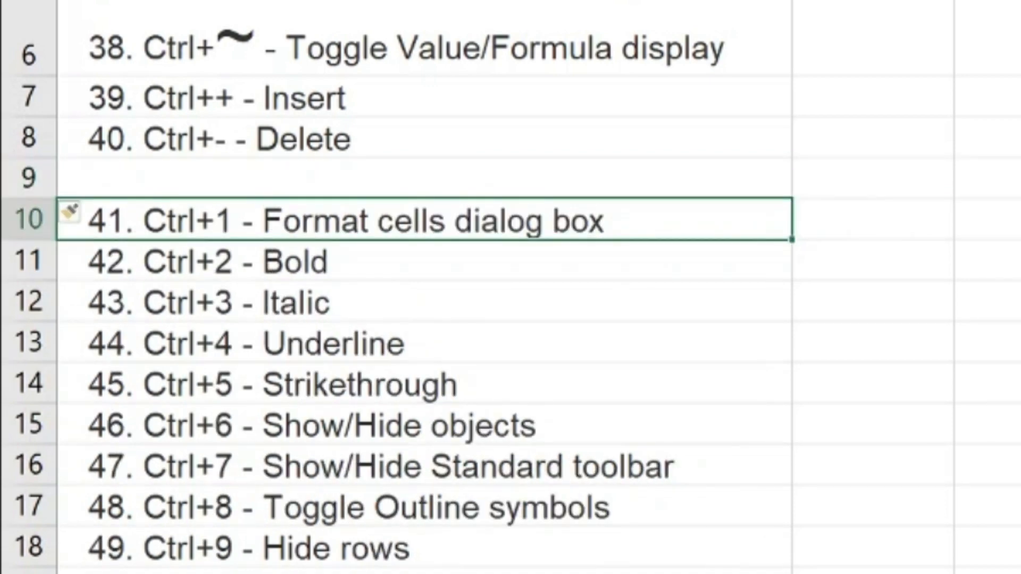
{"action": "key", "text": "ctrl+1"}
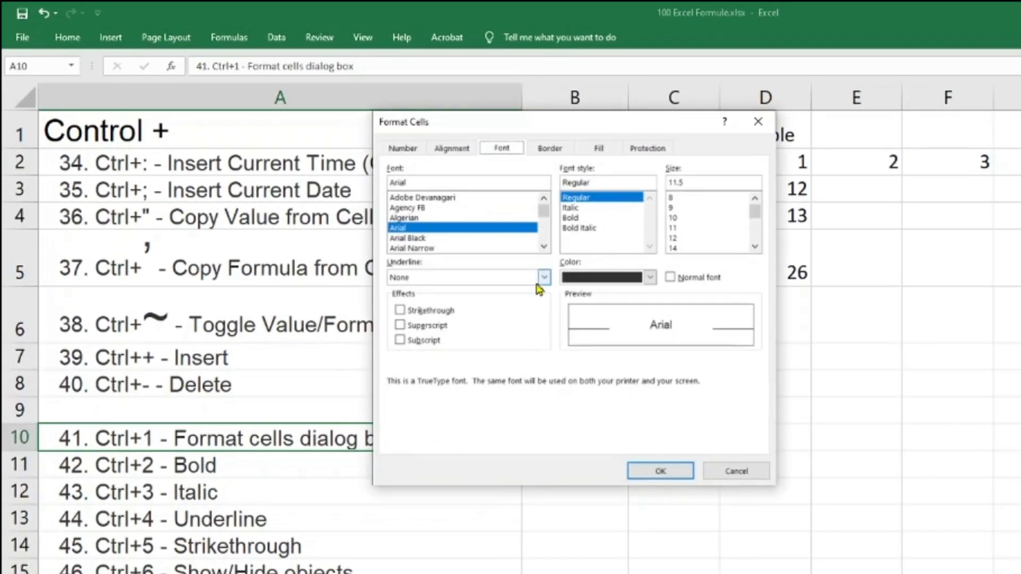
{"action": "key", "text": "Escape"}
{"action": "right_click", "coordinate": [281, 437]}
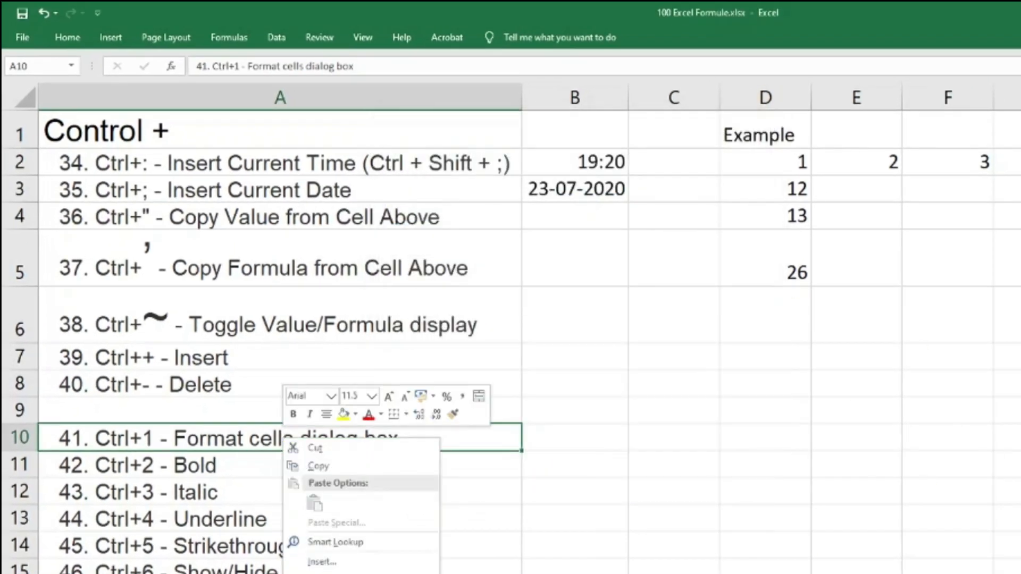
{"action": "key", "text": "Escape"}
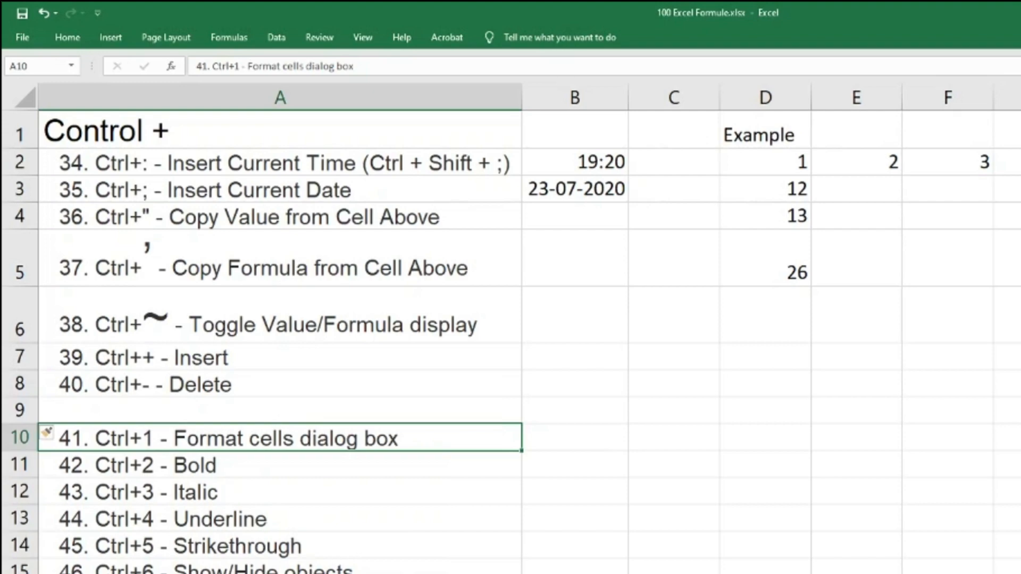
Toggle bold on and off again for the Bold shortcut entry in cell A11
{"action": "key", "text": "Down"}
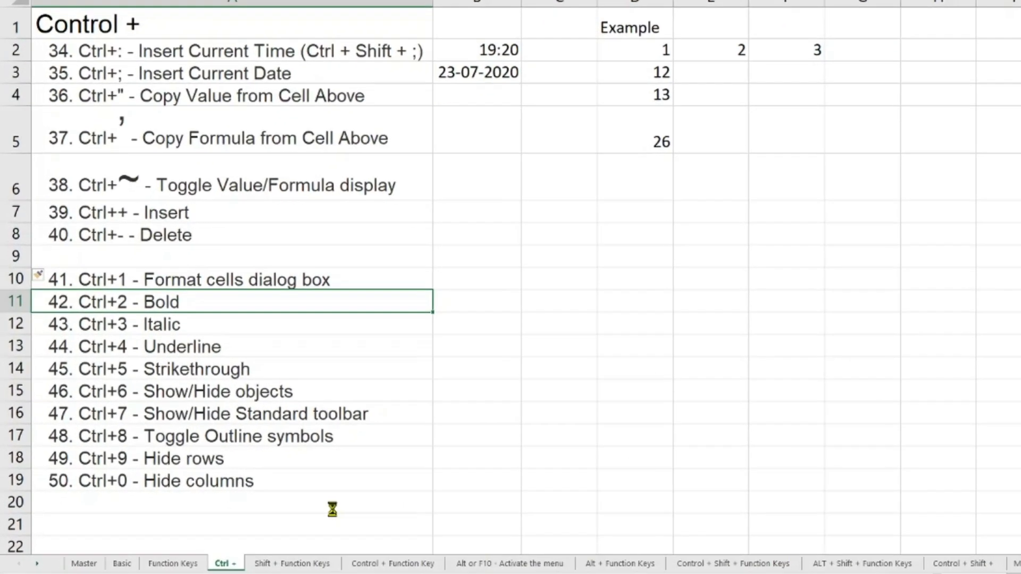
{"action": "key", "text": "ctrl+2"}
{"action": "key", "text": "ctrl+2"}
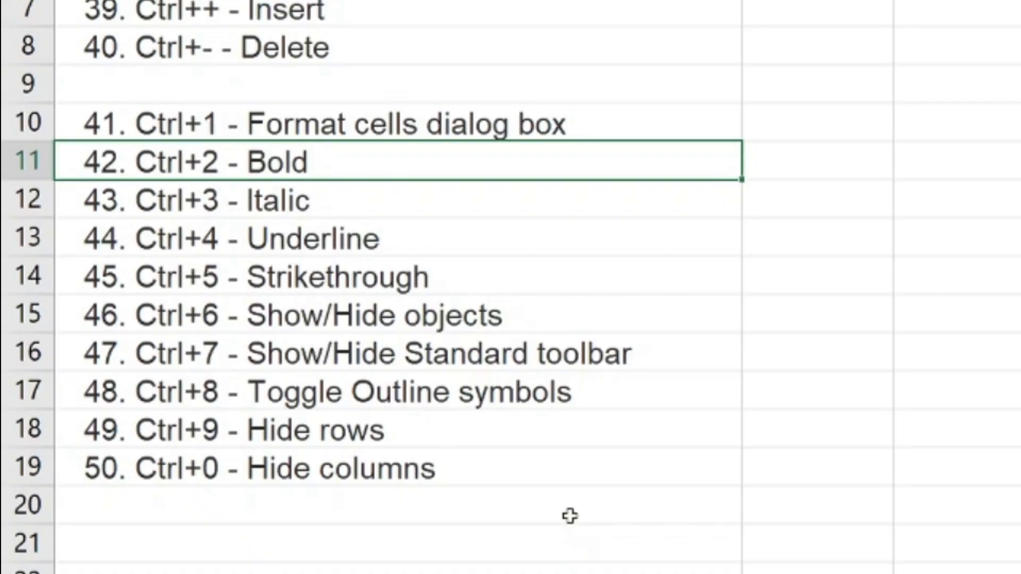
{"action": "key", "text": "ctrl+2"}
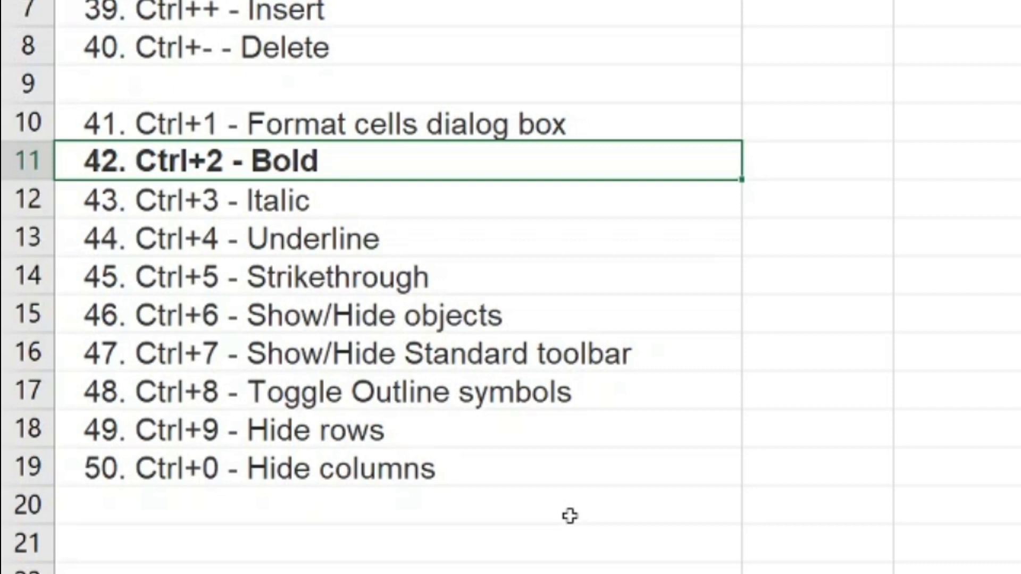
{"action": "key", "text": "ctrl+2"}
Apply strikethrough to the Strikethrough shortcut entry in cell A14 and remove it again
{"action": "key", "text": "Down"}
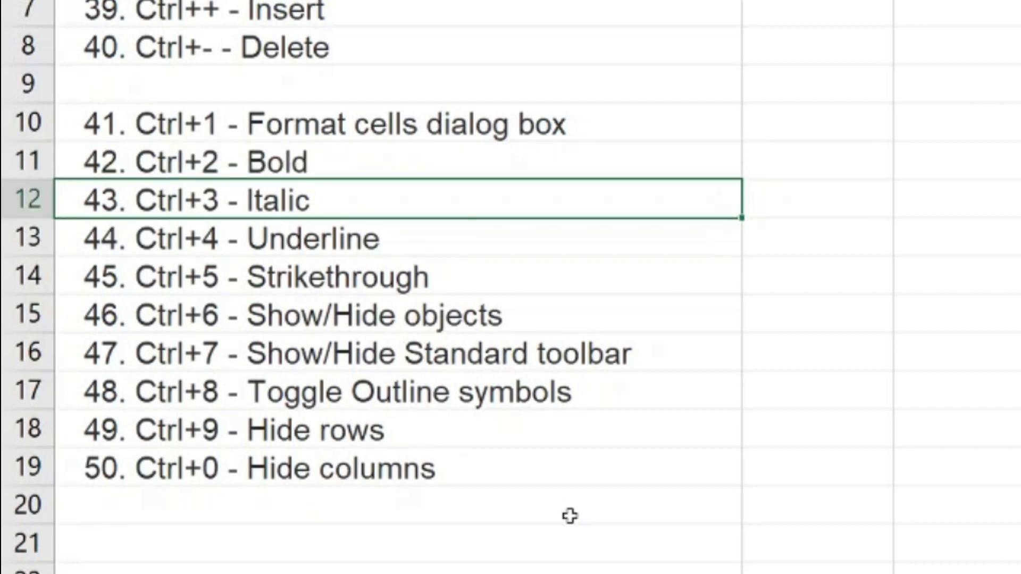
{"action": "key", "text": "Down"}
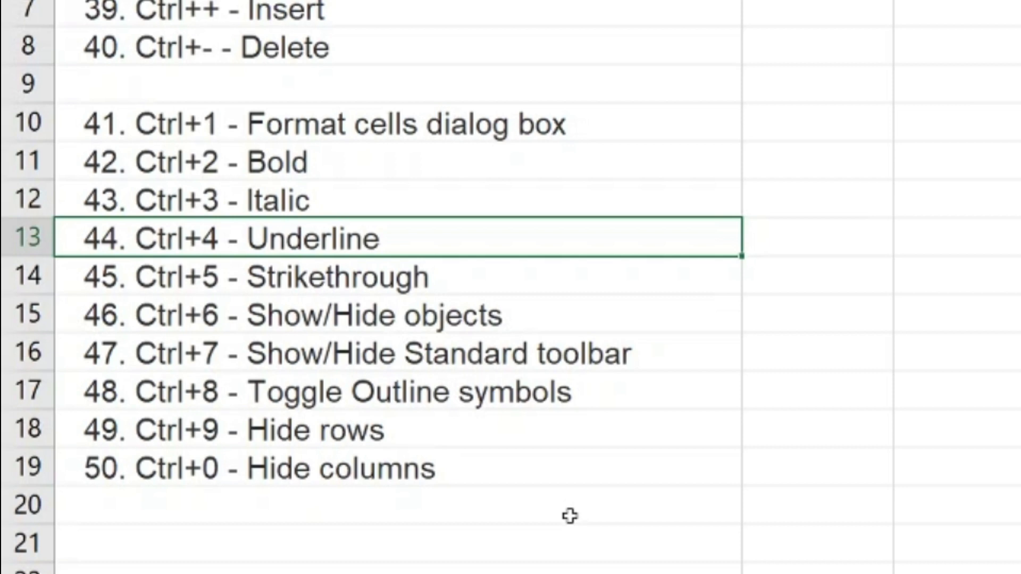
{"action": "key", "text": "Down"}
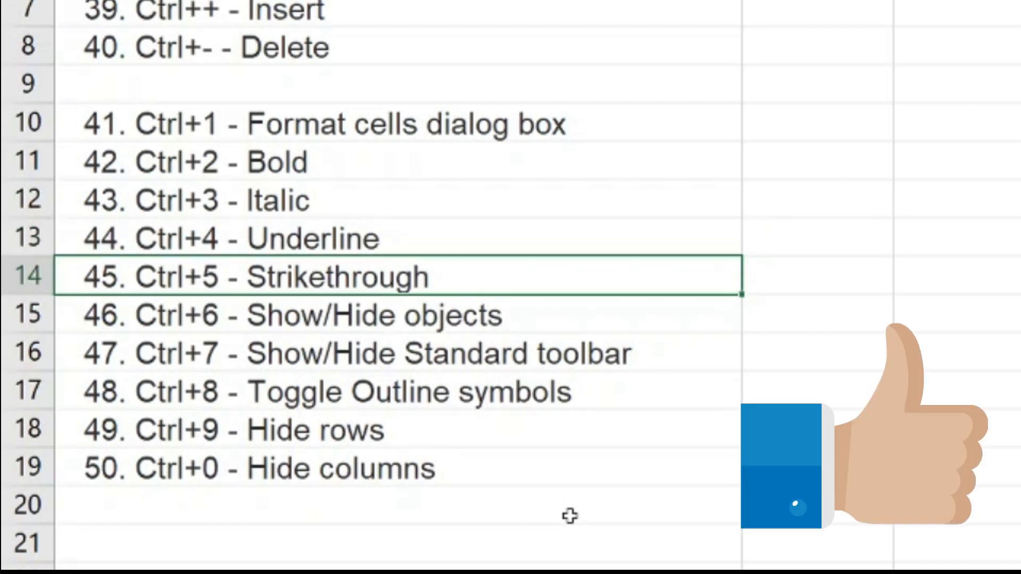
{"action": "key", "text": "ctrl+5"}
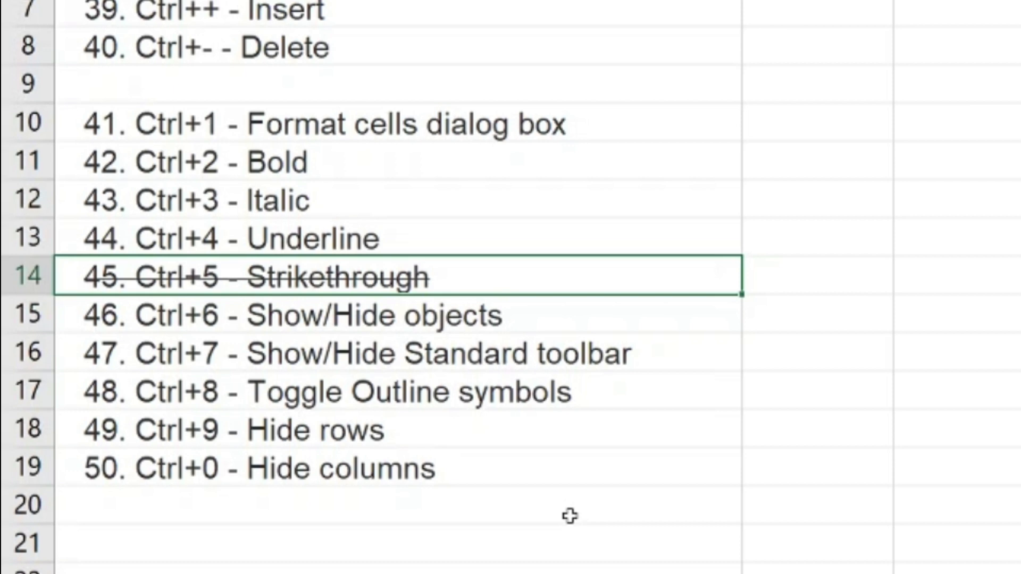
{"action": "key", "text": "ctrl+5"}
View the context commands for row 17 and for column B, closing both without changes
{"action": "key", "text": "Down"}
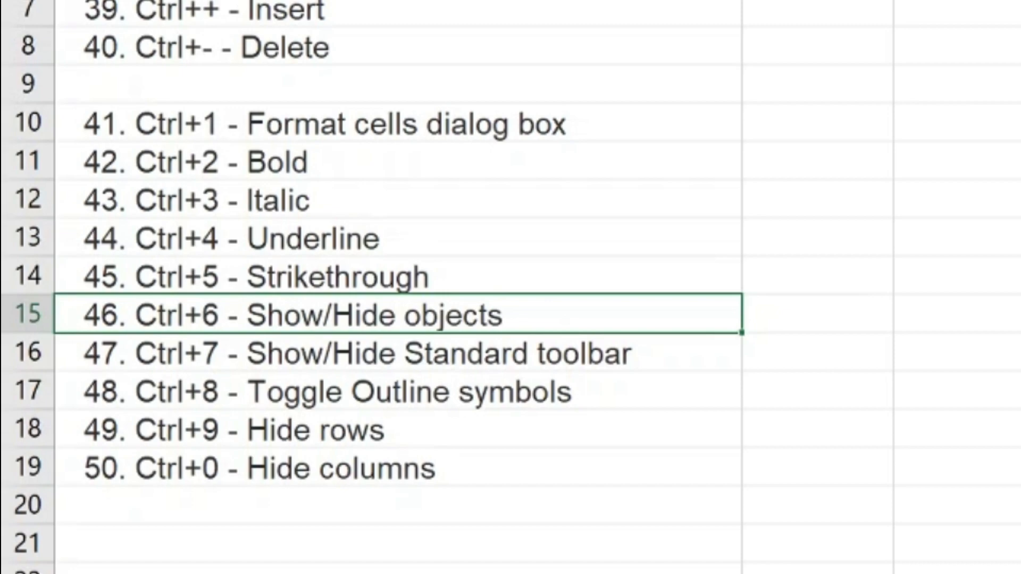
{"action": "key", "text": "Down"}
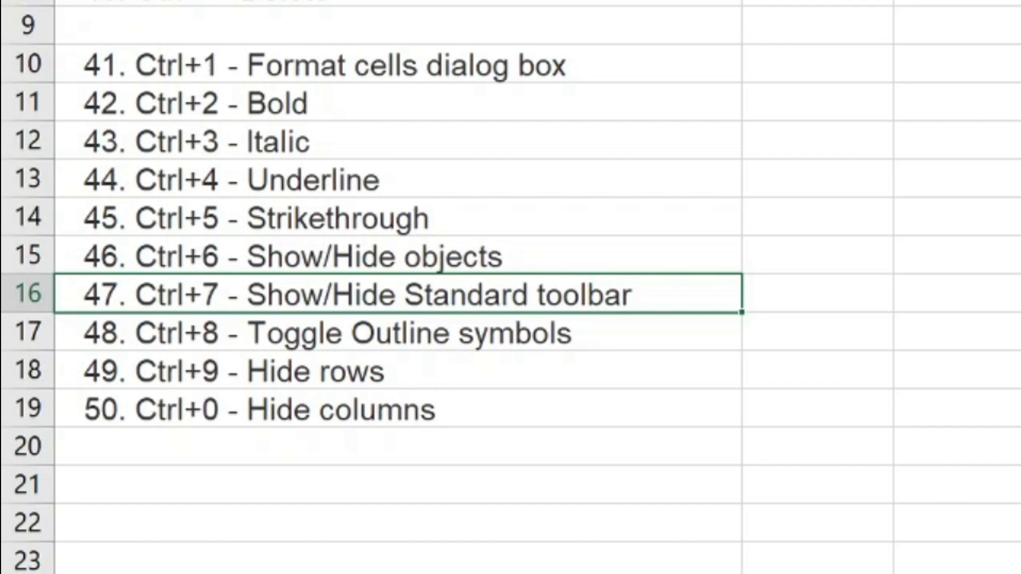
{"action": "right_click", "coordinate": [40, 341]}
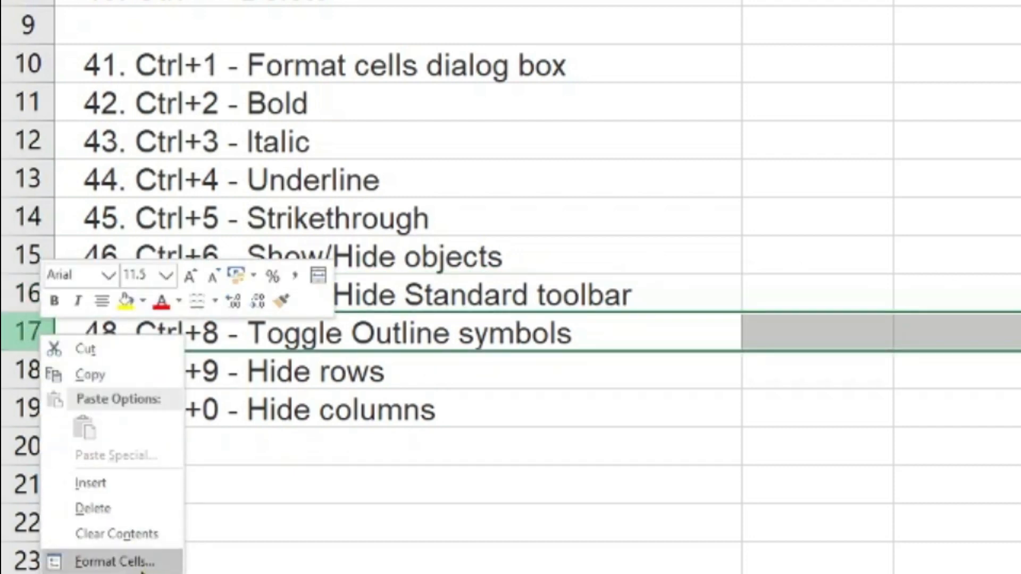
{"action": "left_click", "coordinate": [565, 241]}
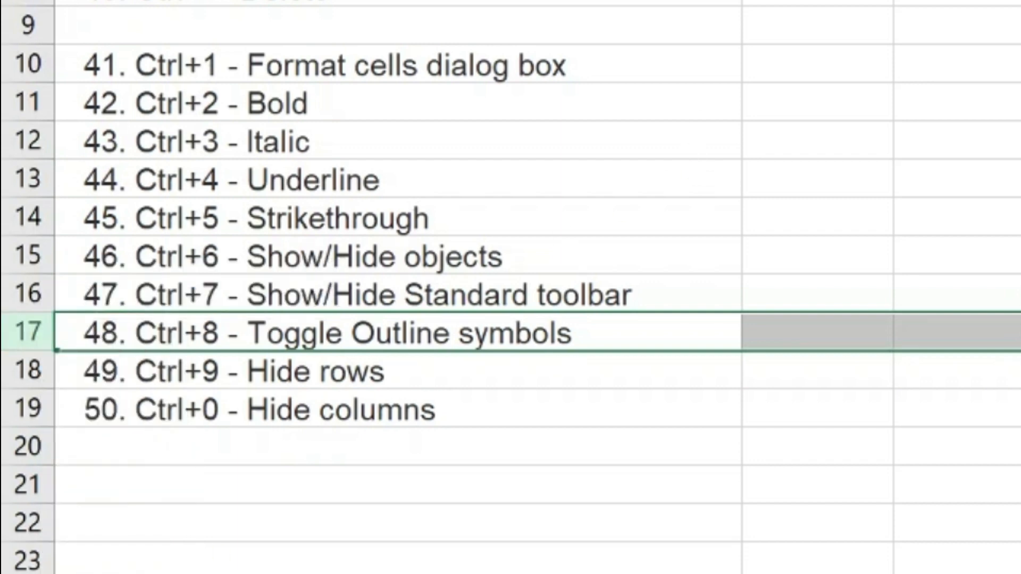
{"action": "right_click", "coordinate": [811, 1]}
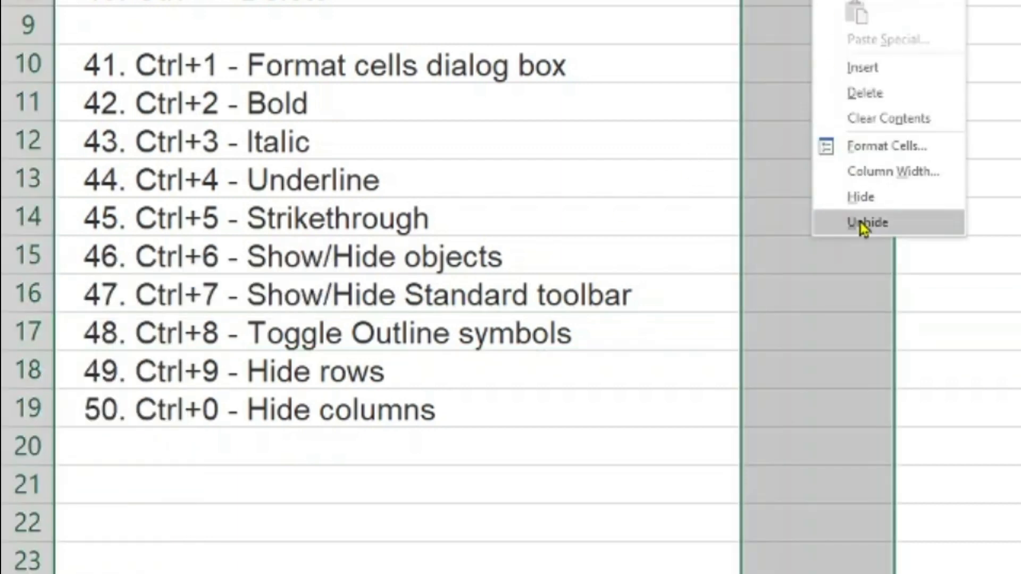
{"action": "left_click", "coordinate": [532, 377]}
Hide row 18 with the Hide rows entry, undo the hiding, and select the Hide columns entry in cell A19
{"action": "left_click", "coordinate": [535, 372]}
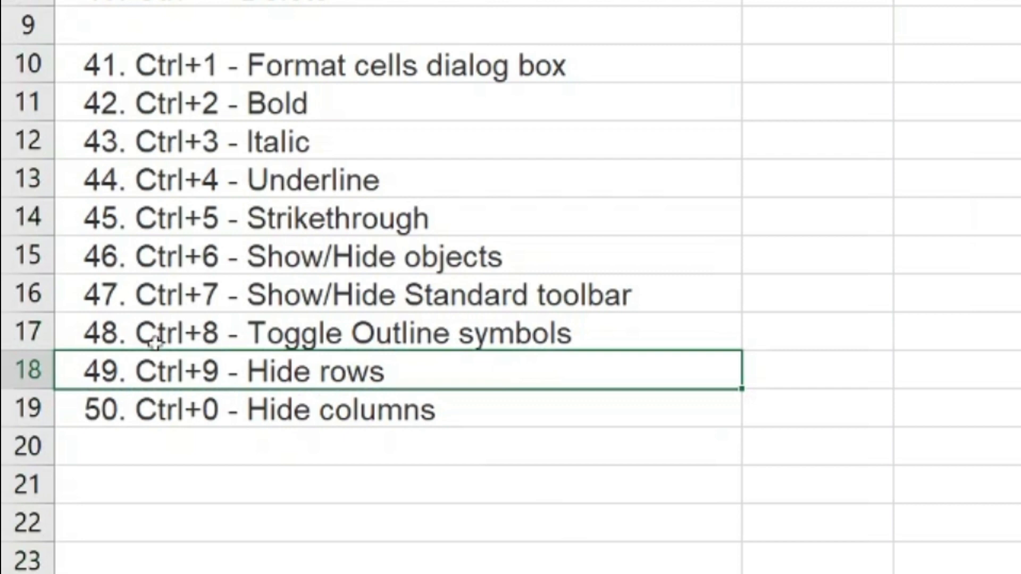
{"action": "key", "text": "shift+space"}
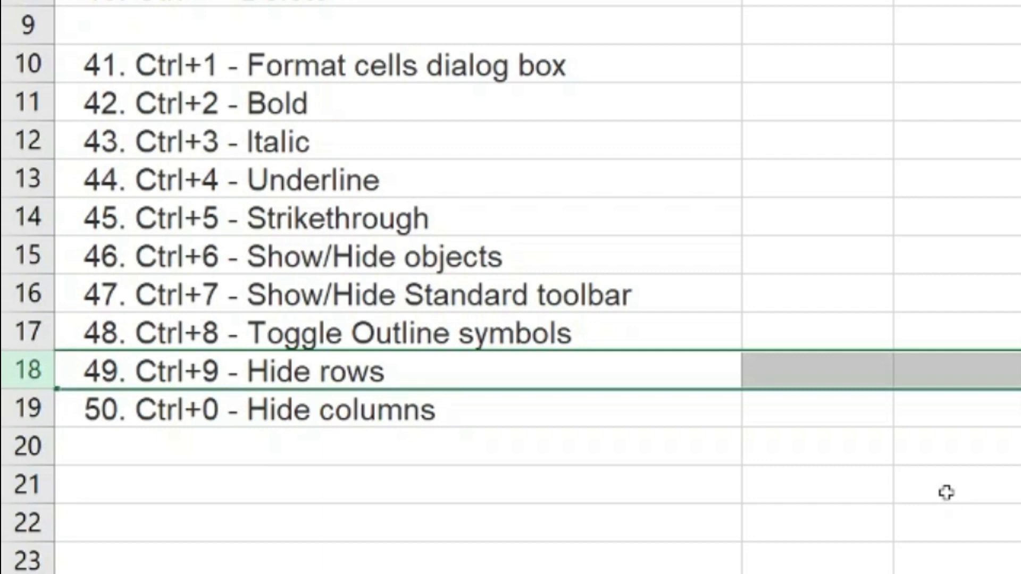
{"action": "key", "text": "ctrl+9"}
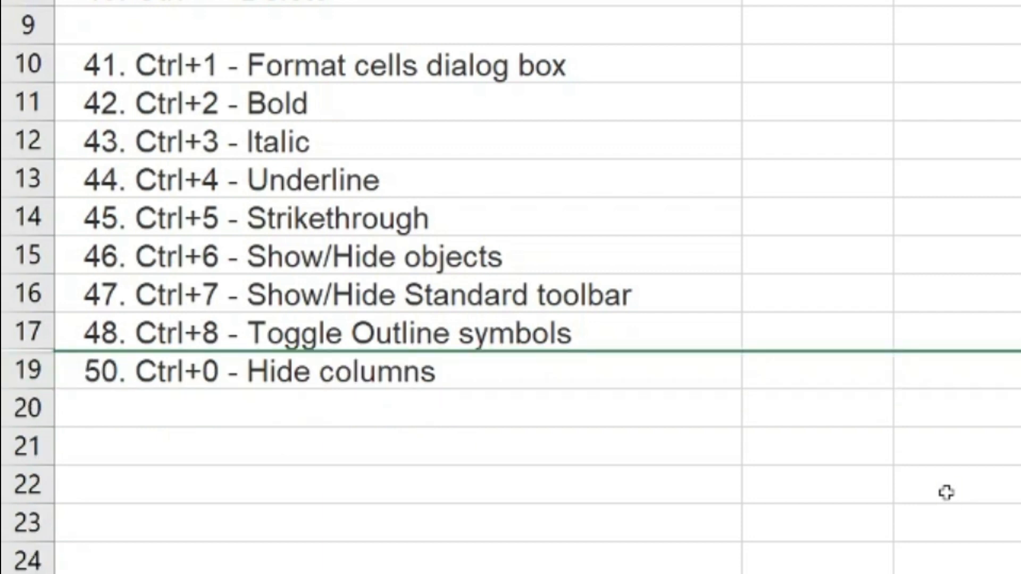
{"action": "key", "text": "ctrl+z"}
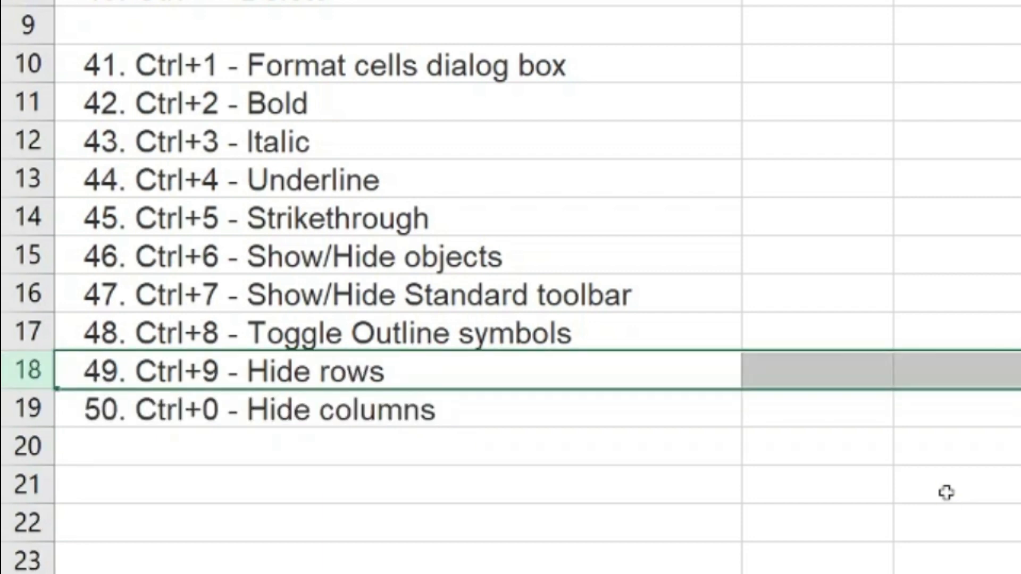
{"action": "key", "text": "Down"}
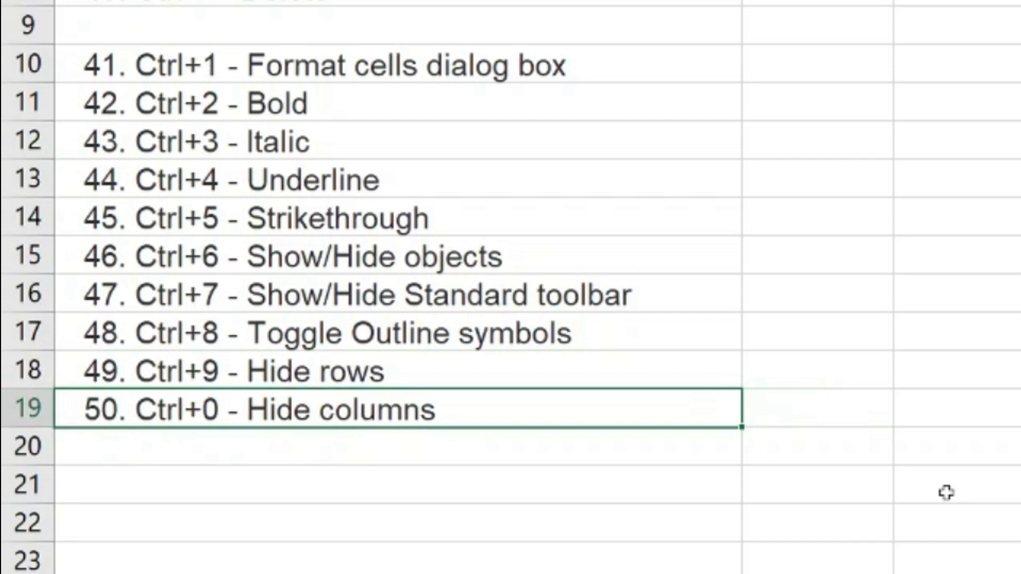